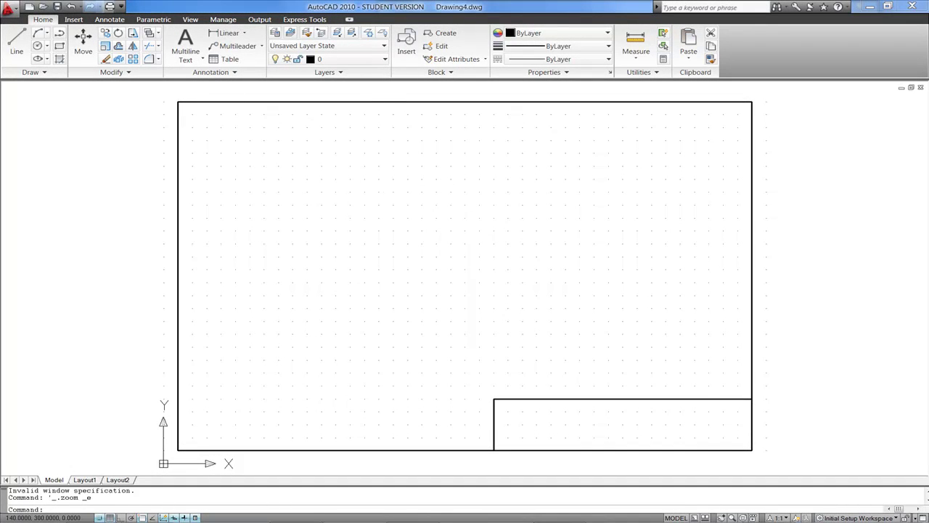
# - Close the layer list, leaving only the sheet border and title block on layer 0
pyautogui.click(384, 59)
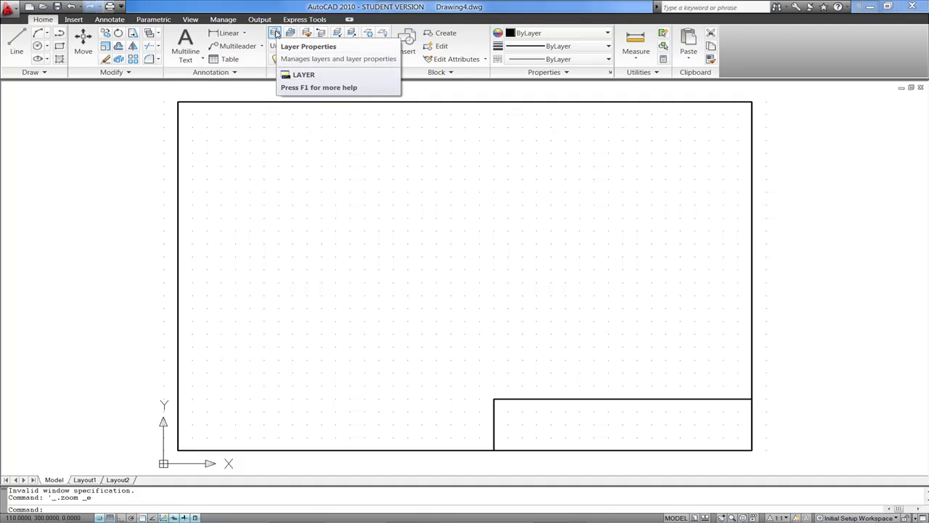
# - Add a new layer named Construction with a 0.15 mm lineweight
pyautogui.click(276, 33)
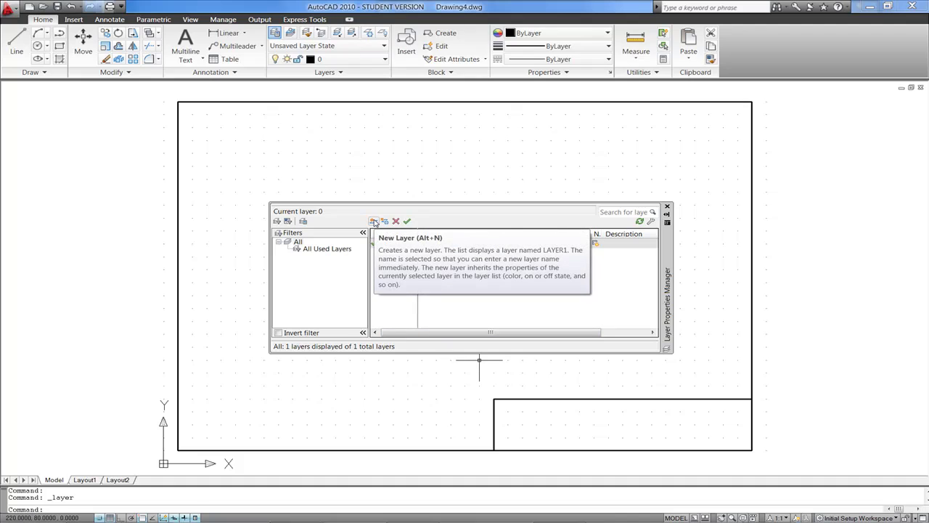
pyautogui.click(373, 221)
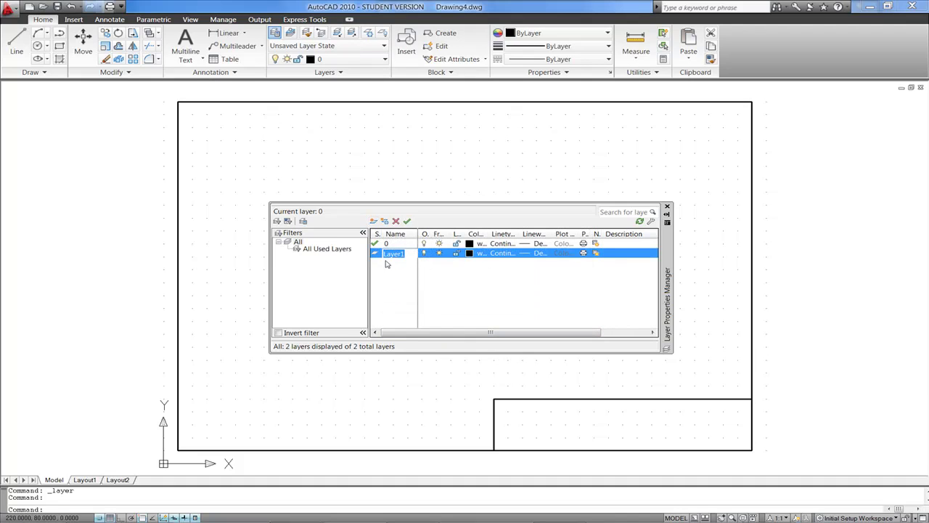
pyautogui.write('Const')
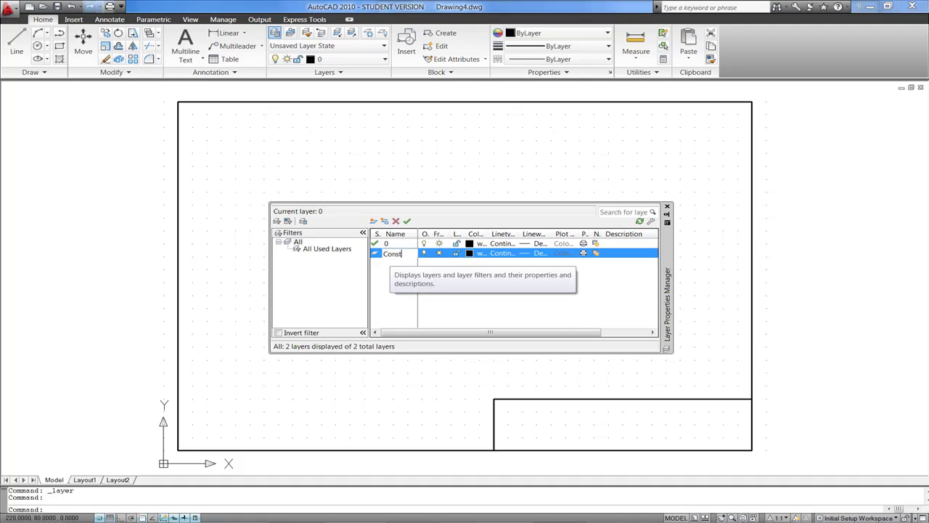
pyautogui.write('ruction')
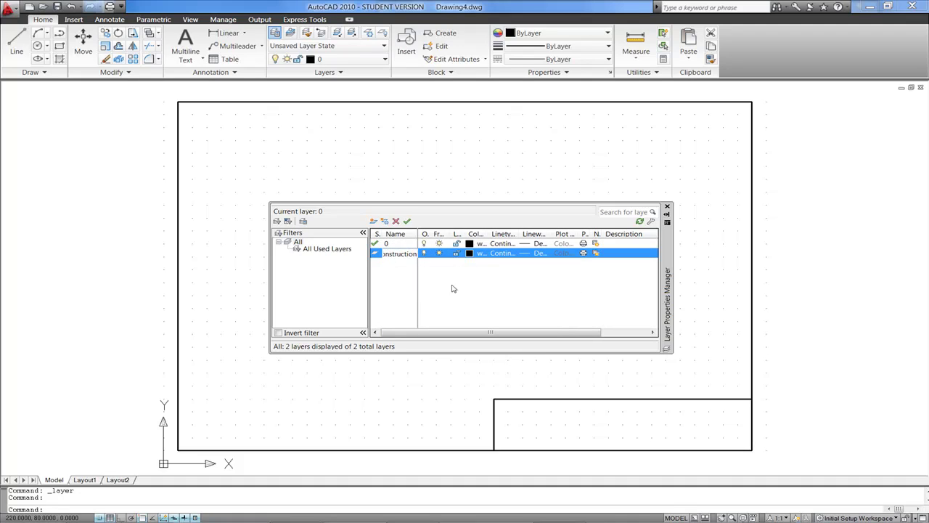
pyautogui.press('Return')
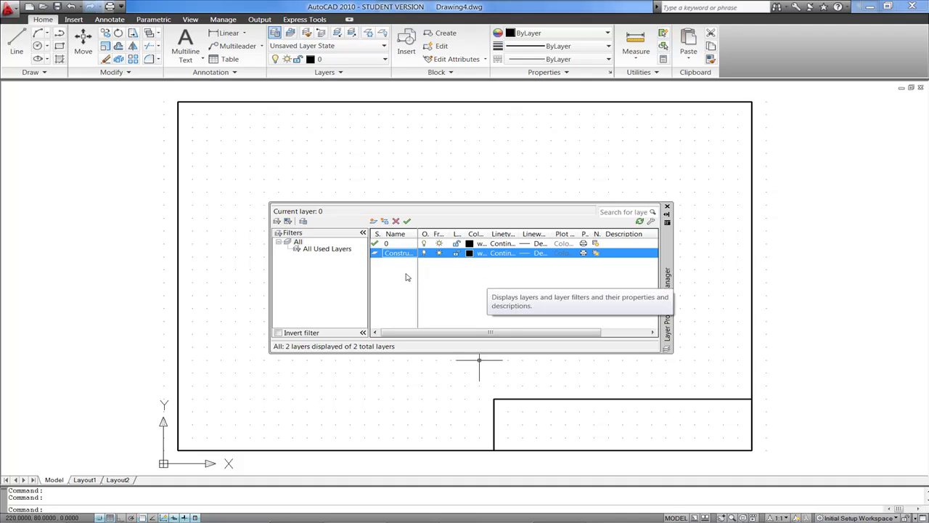
pyautogui.click(536, 253)
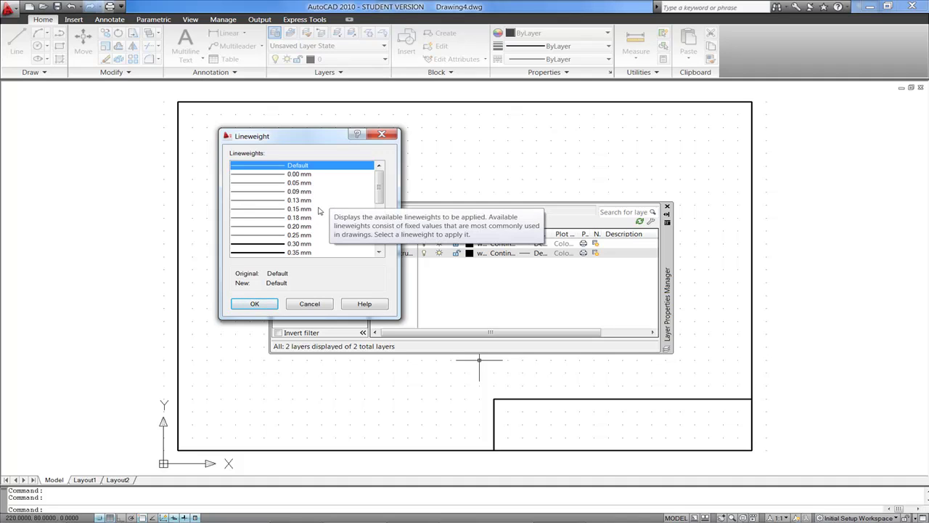
pyautogui.click(279, 210)
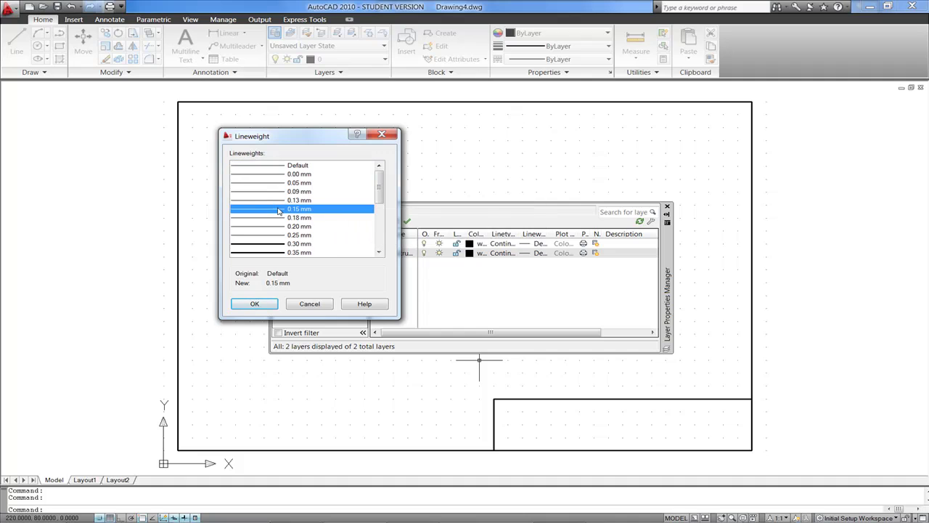
pyautogui.click(250, 304)
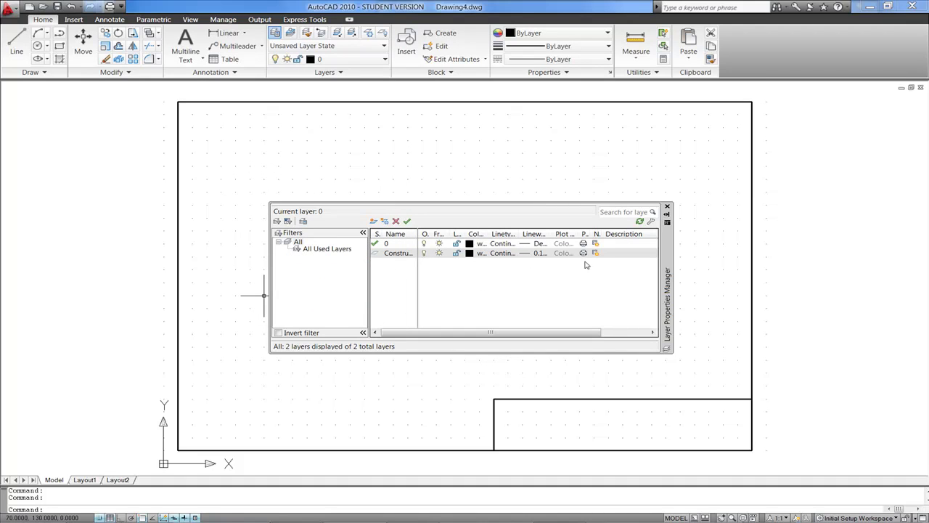
# - Add a new layer named Dimensions and set its colour to blue
pyautogui.click(373, 221)
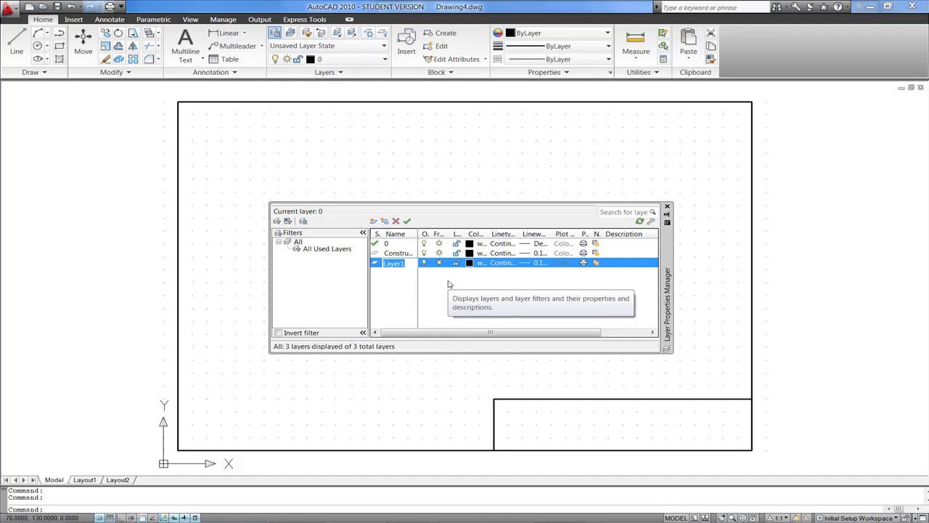
pyautogui.write('Dimensions')
pyautogui.click(470, 262)
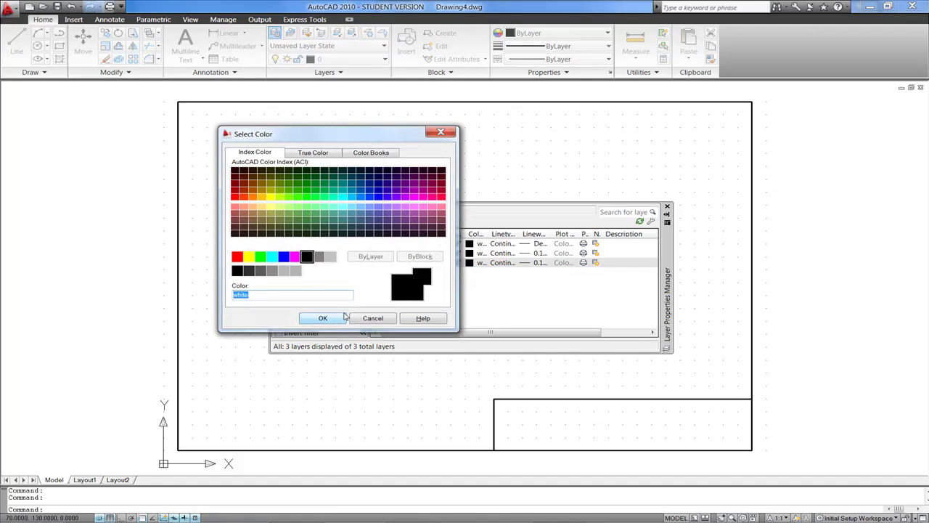
pyautogui.click(284, 256)
pyautogui.click(323, 319)
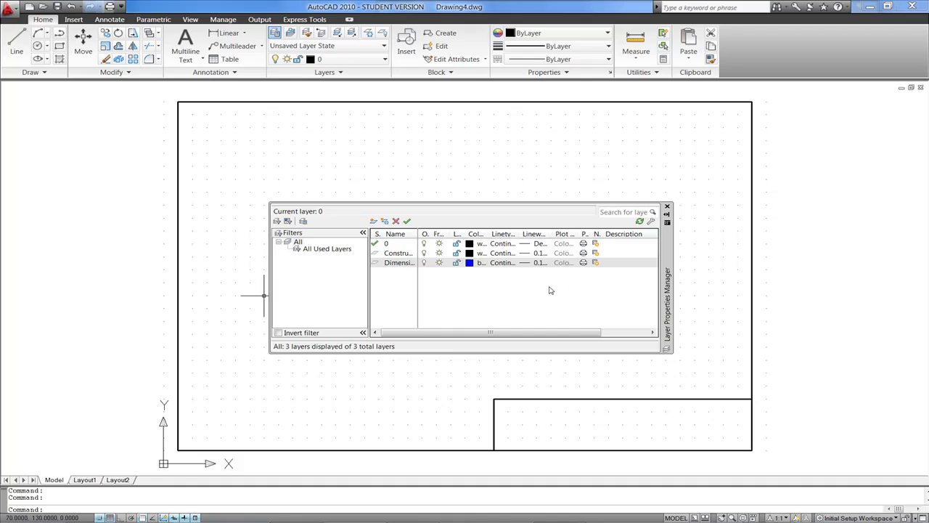
# - Add a new Centre Lines layer coloured red
pyautogui.click(508, 263)
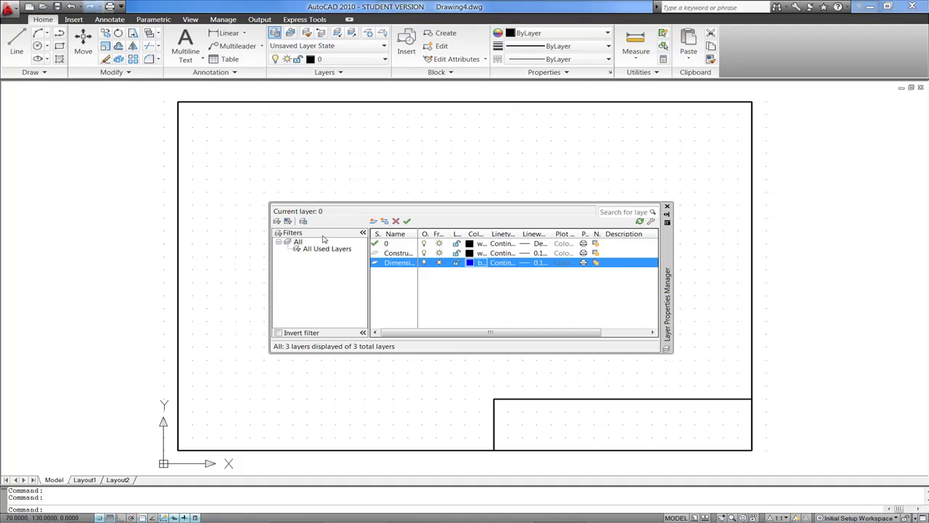
pyautogui.click(373, 220)
pyautogui.write('C')
pyautogui.write('entre Lines')
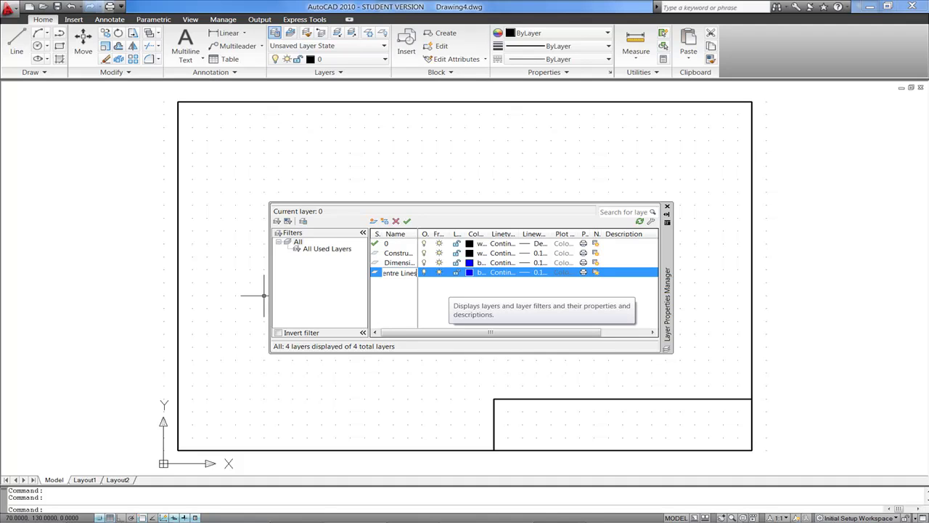
pyautogui.click(470, 272)
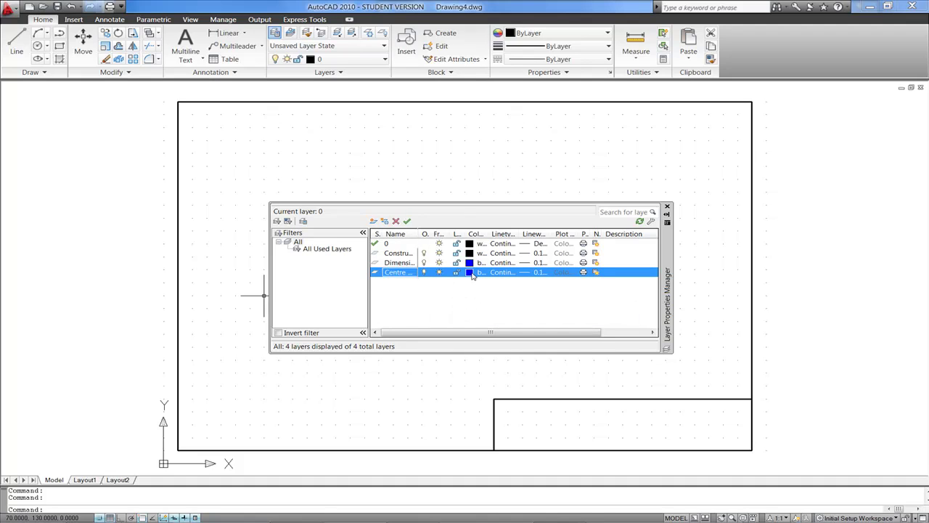
pyautogui.click(238, 257)
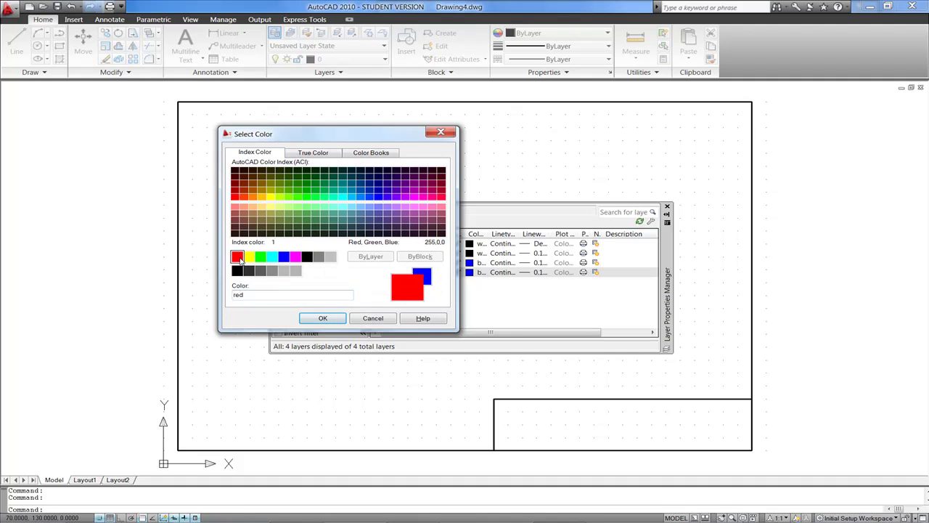
pyautogui.click(320, 320)
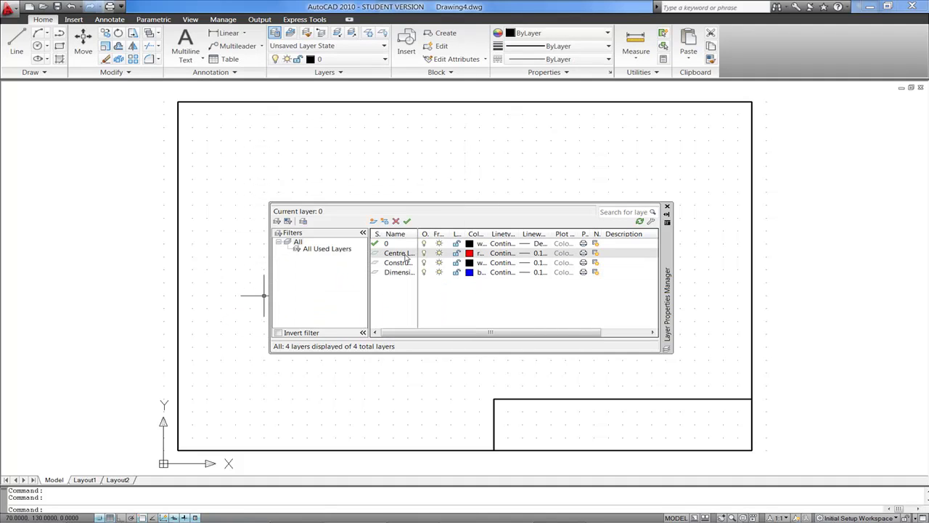
# - Load the CENTER2 linetype and assign it to the Centre Lines layer
pyautogui.click(504, 254)
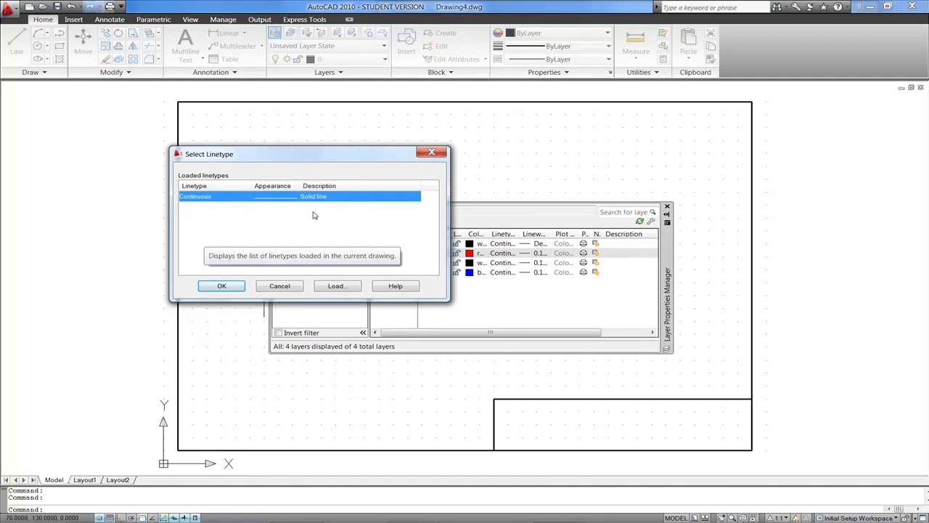
pyautogui.click(337, 286)
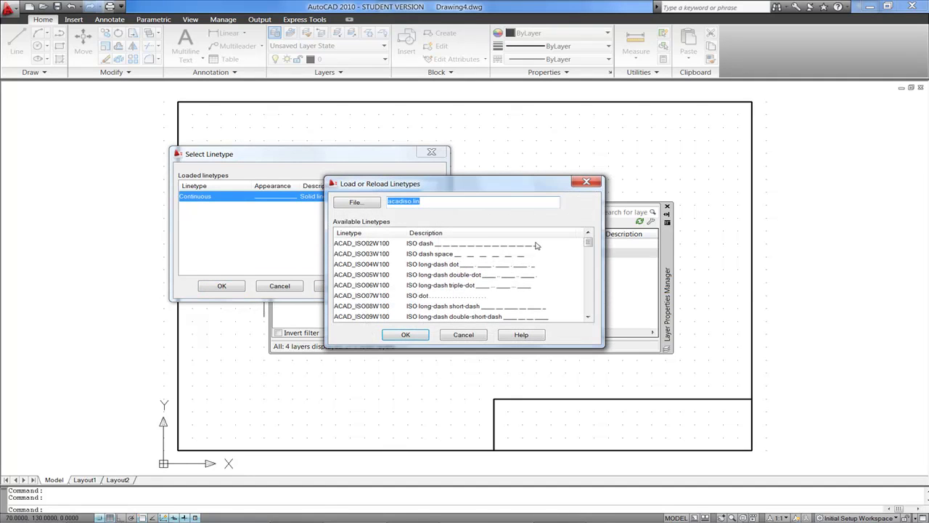
pyautogui.moveTo(590, 250)
pyautogui.mouseDown()
pyautogui.moveTo(592, 313)
pyautogui.moveTo(591, 268)
pyautogui.mouseUp()
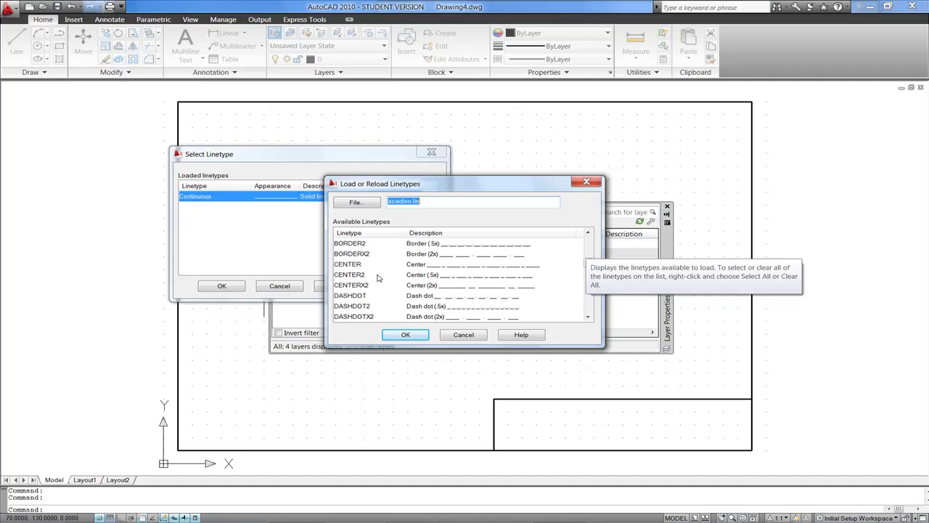
pyautogui.click(459, 279)
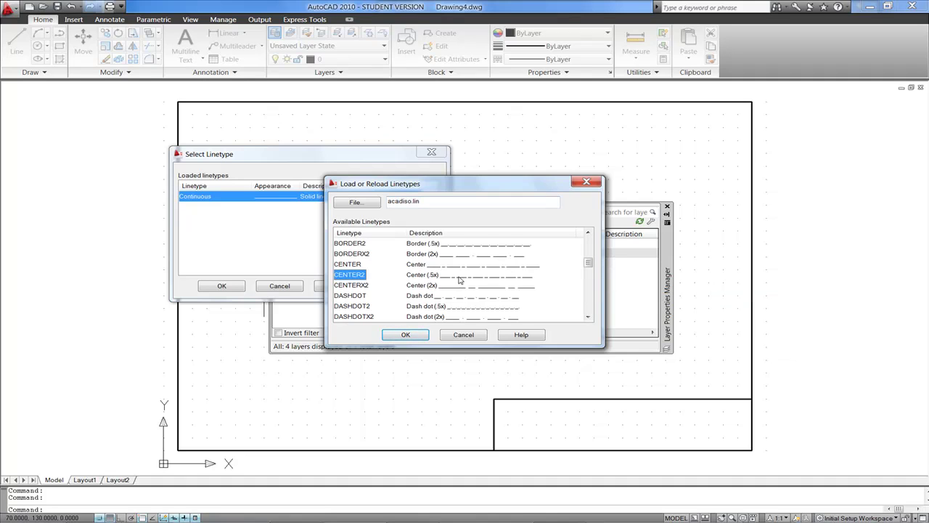
pyautogui.click(406, 335)
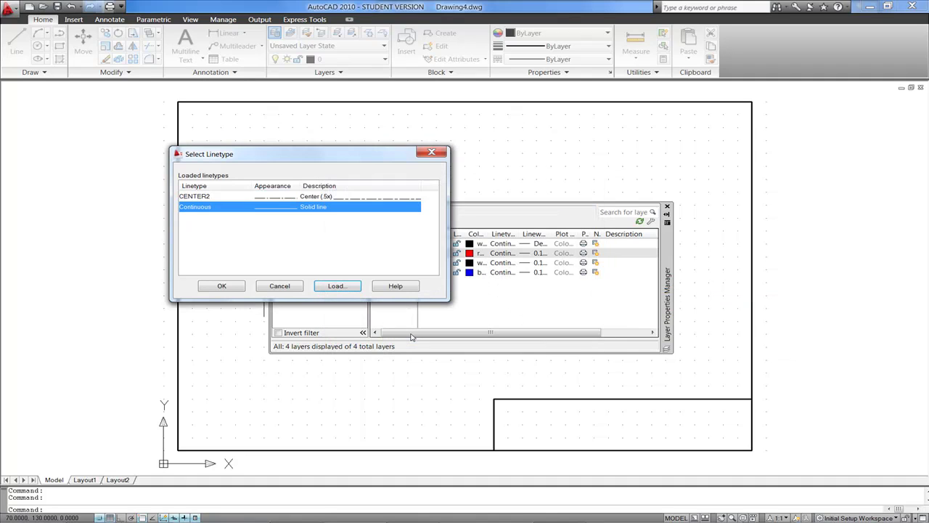
pyautogui.click(196, 196)
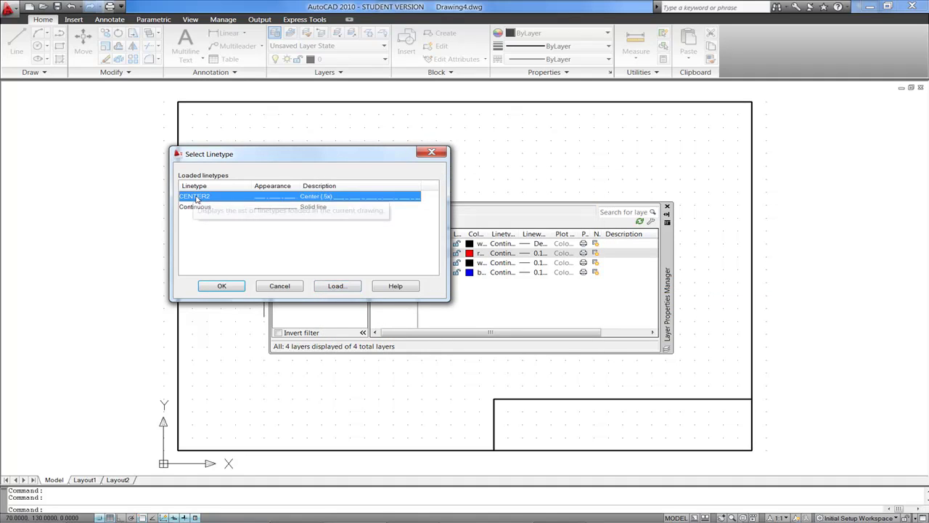
pyautogui.click(222, 286)
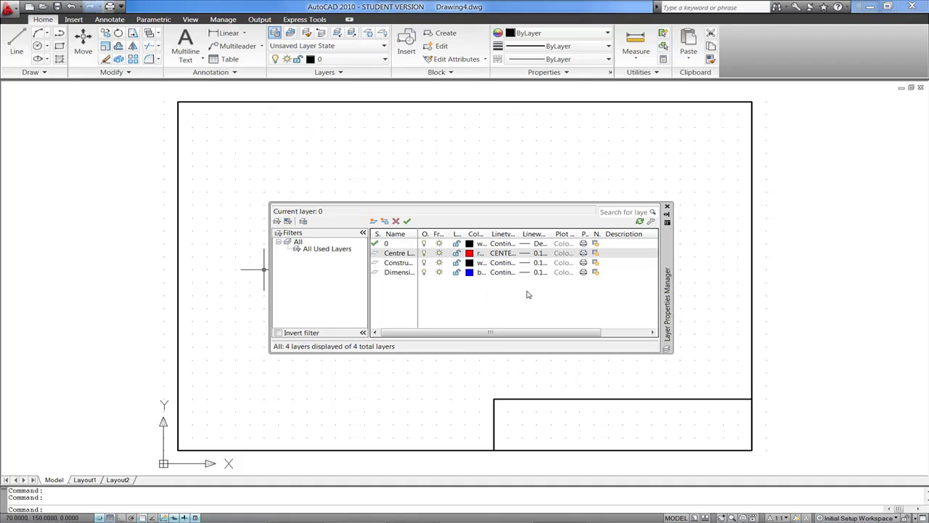
# - Make Centre Lines current and draw a vertical centre line down the sheet
pyautogui.click(667, 206)
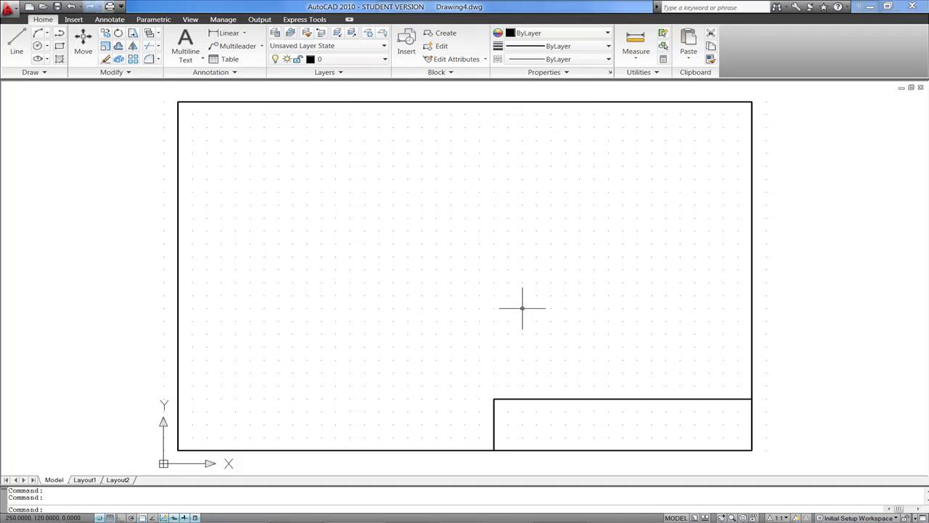
pyautogui.click(385, 59)
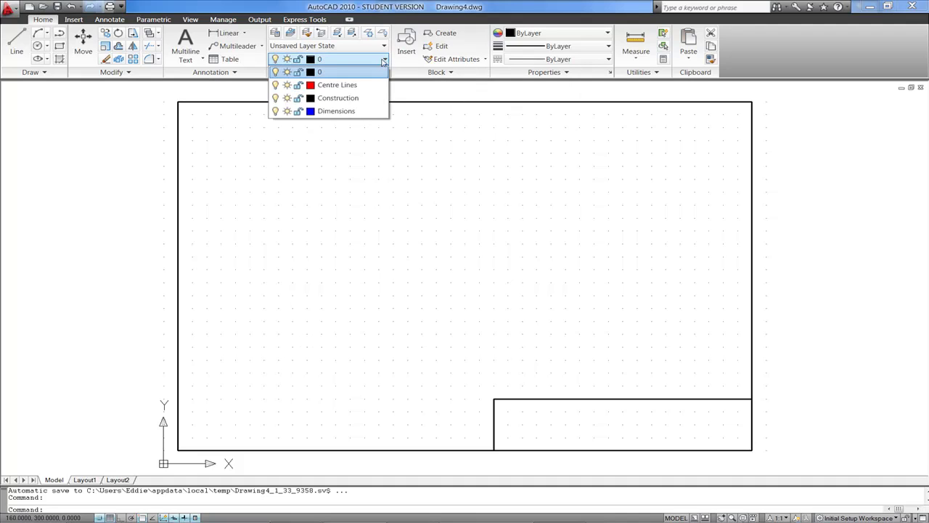
pyautogui.click(356, 88)
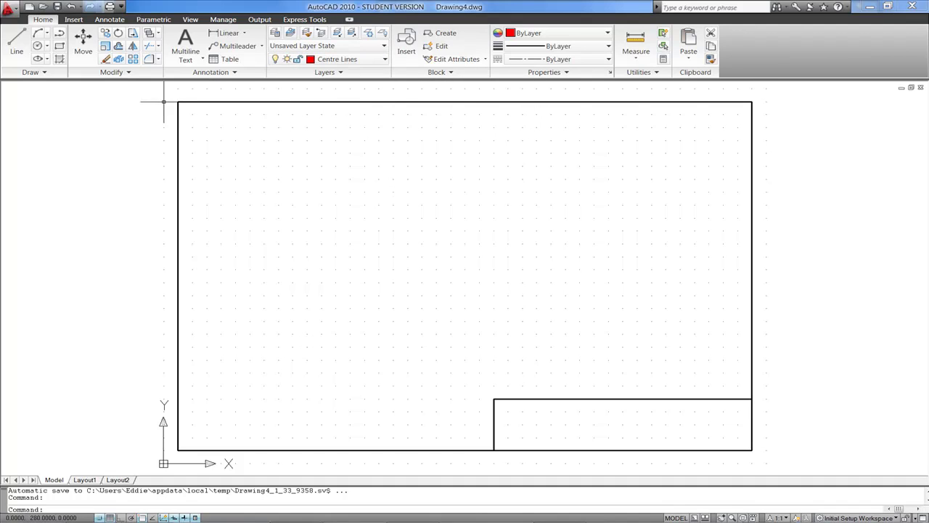
pyautogui.click(16, 44)
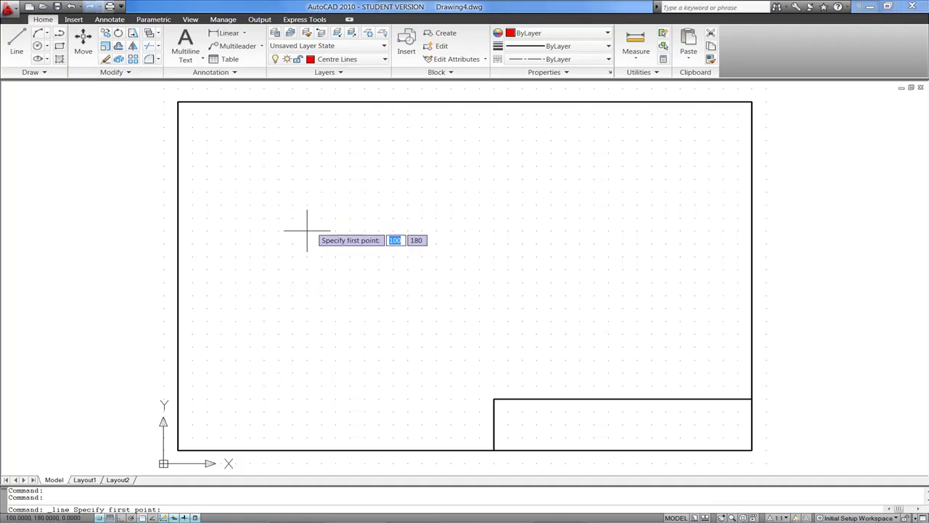
pyautogui.click(293, 154)
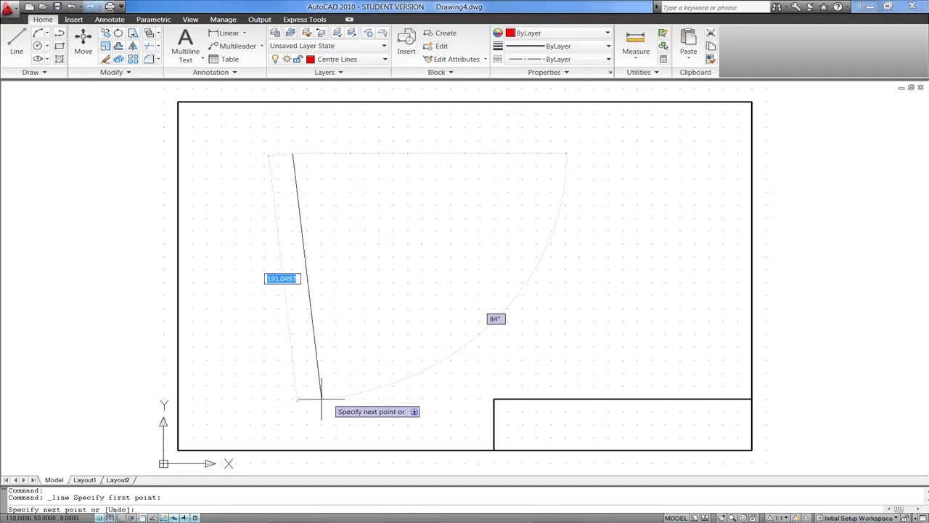
pyautogui.click(293, 411)
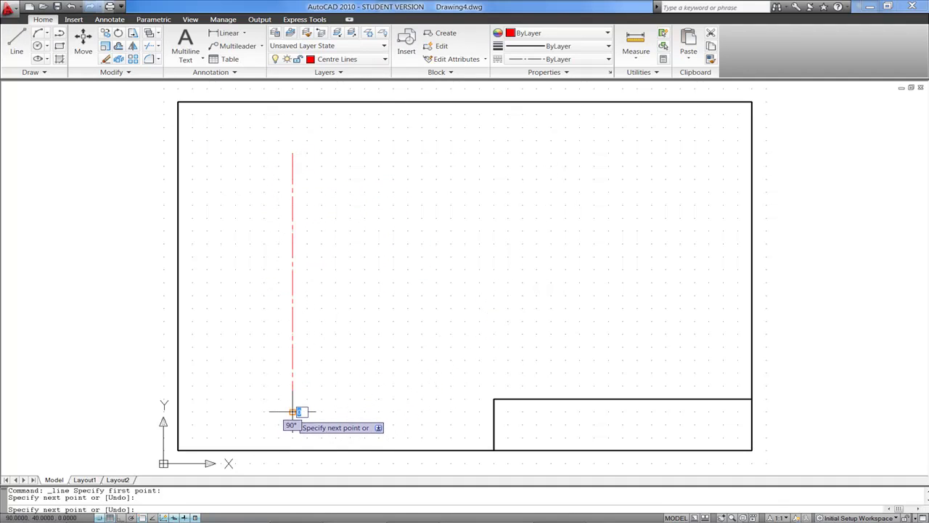
pyautogui.press('Escape')
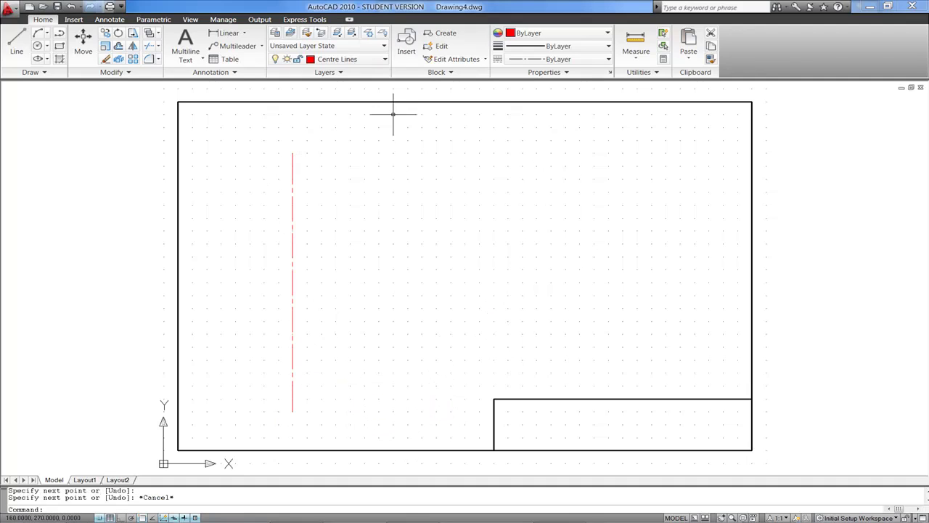
# - Make Construction current and draw a stepped chain of horizontal and vertical construction segments
pyautogui.click(384, 59)
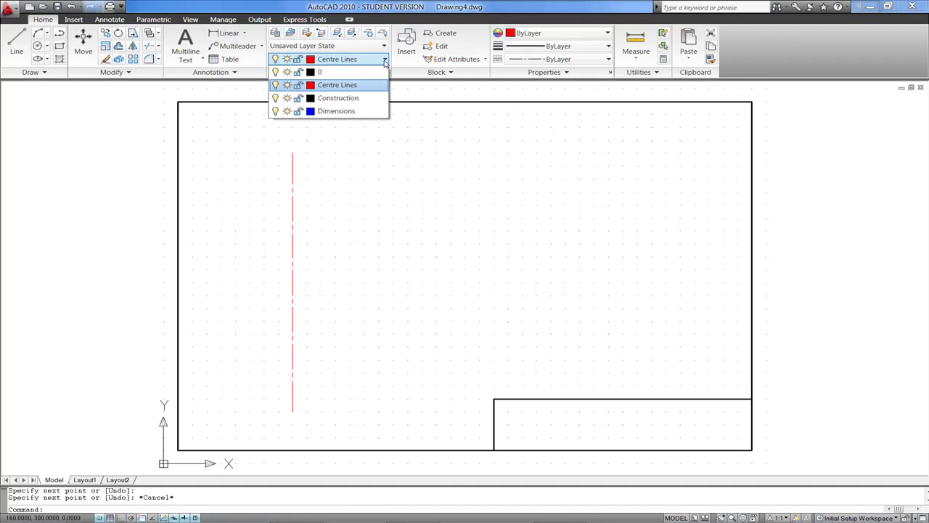
pyautogui.click(355, 99)
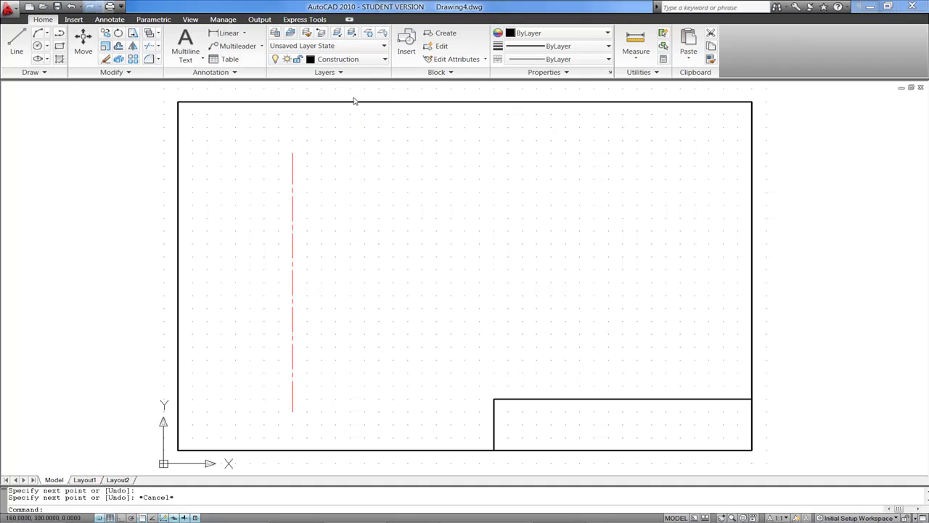
pyautogui.click(16, 41)
pyautogui.click(235, 192)
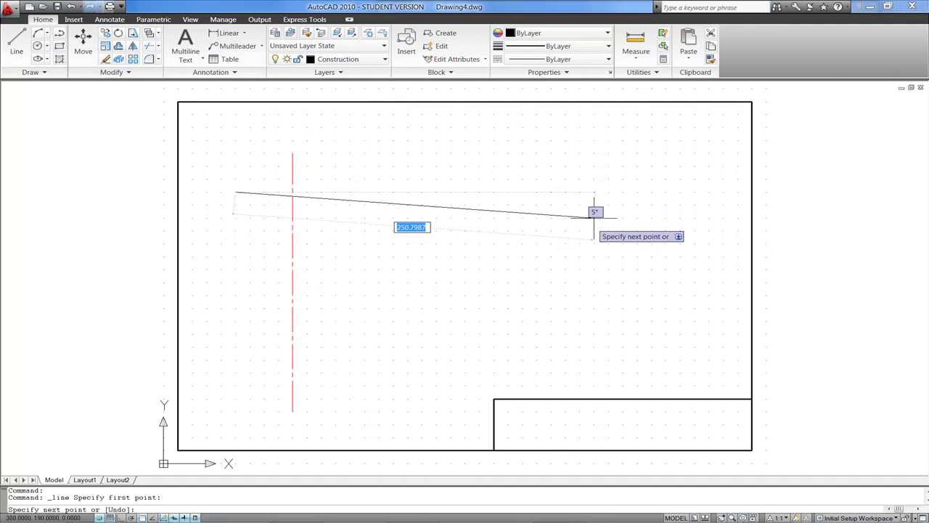
pyautogui.click(566, 192)
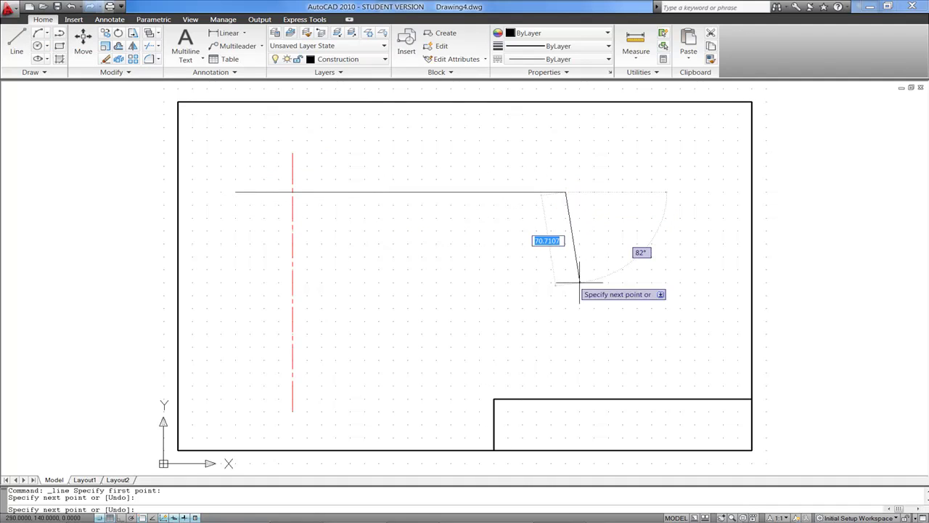
pyautogui.click(565, 296)
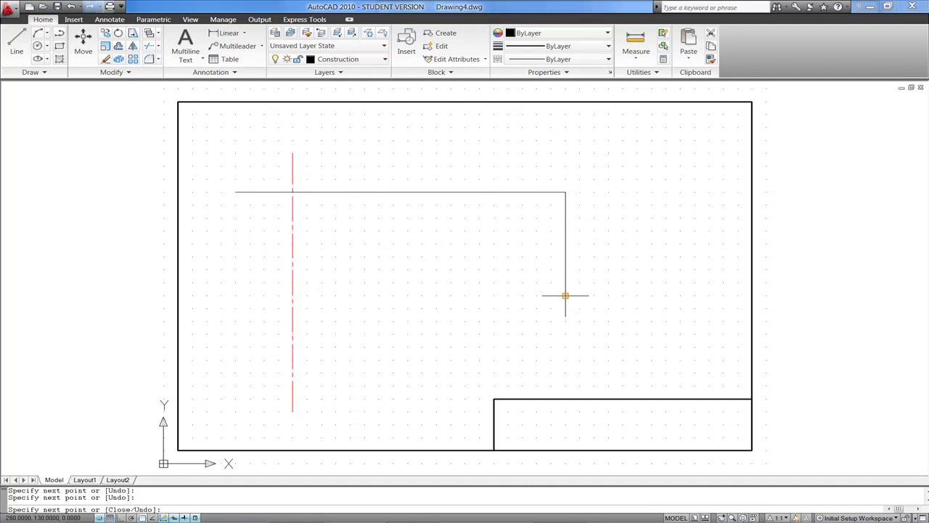
pyautogui.click(422, 295)
pyautogui.click(421, 355)
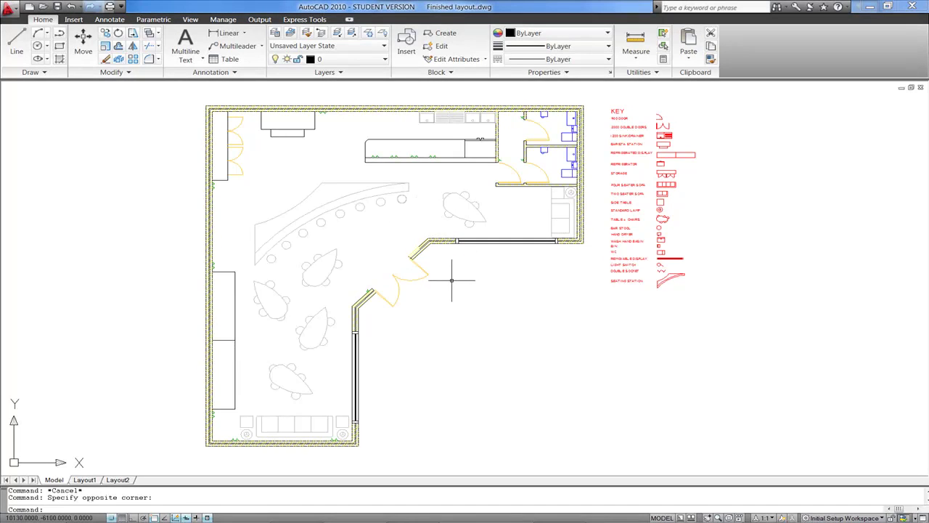
pyautogui.click(385, 59)
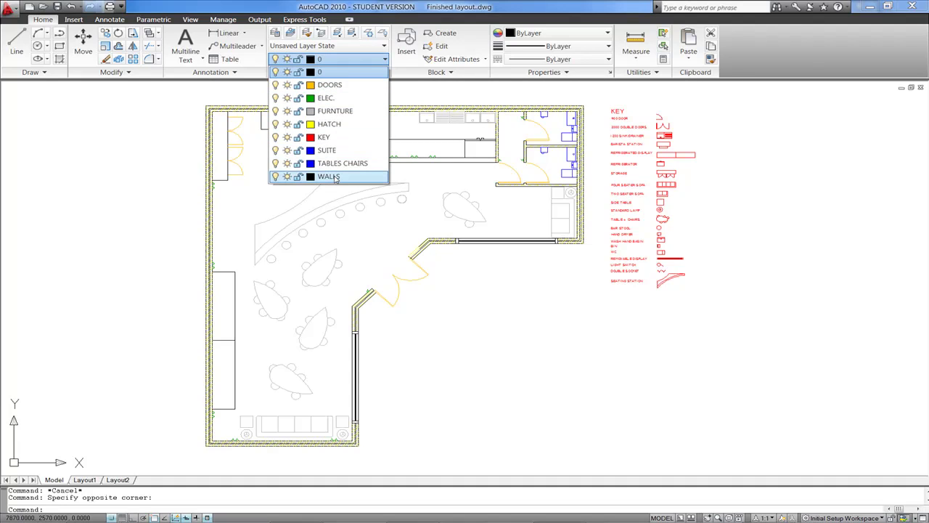
pyautogui.click(443, 267)
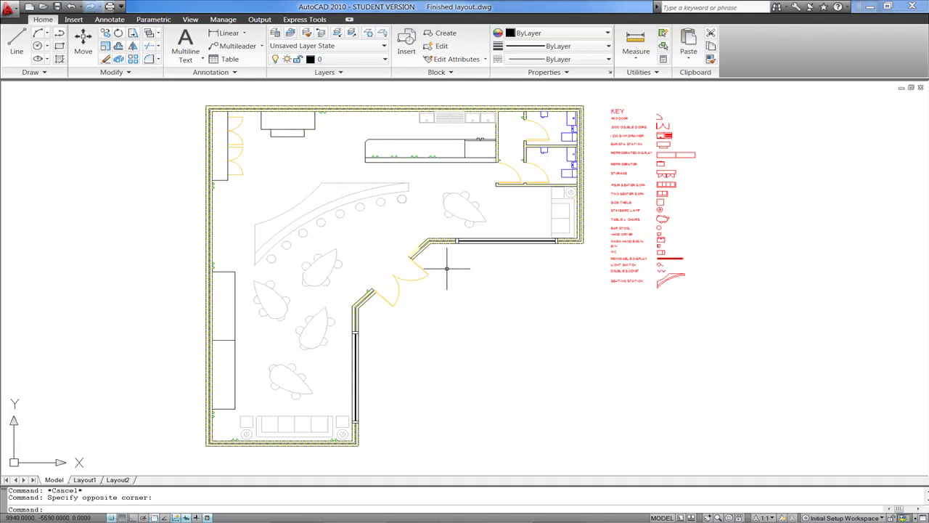
pyautogui.click(385, 60)
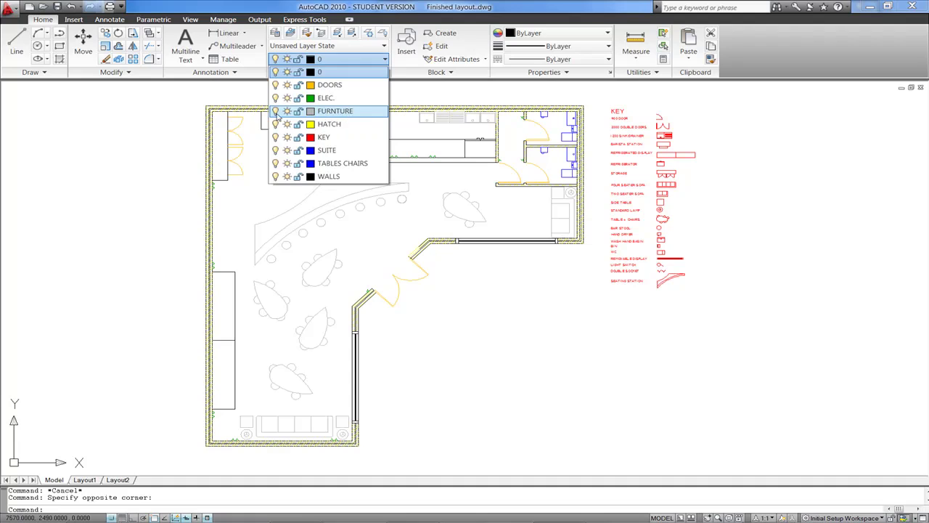
pyautogui.click(275, 111)
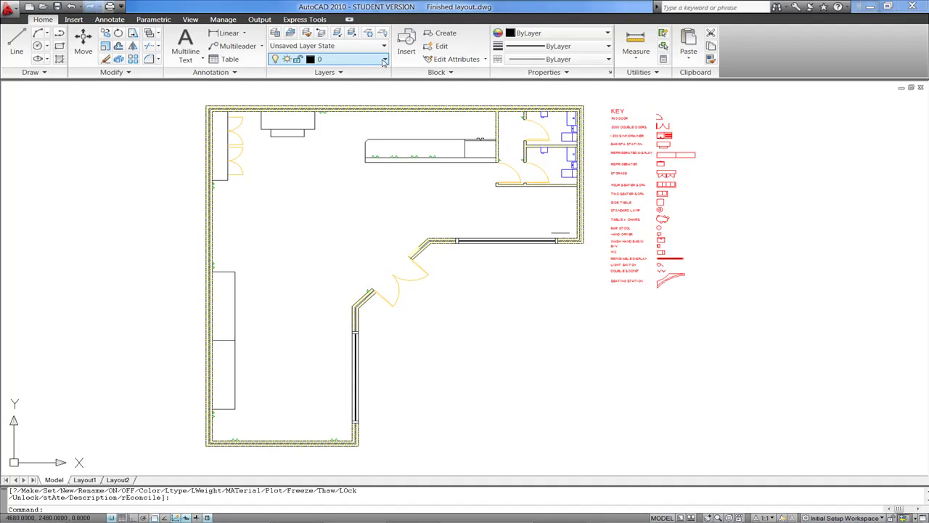
pyautogui.click(384, 59)
pyautogui.click(275, 111)
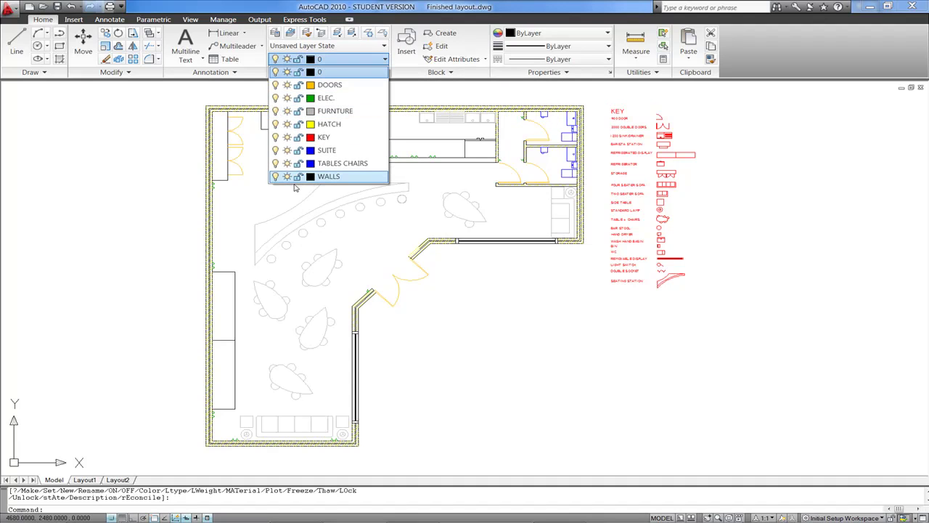